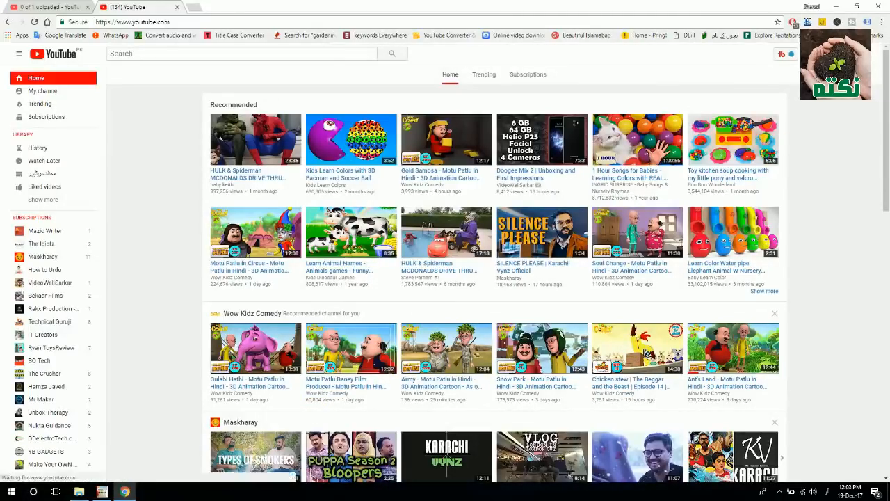
Step: Open the end screen editor for the channel's uploaded video "How to Draw Mazar e Qaid Sketch"
{"action": "left_click", "coordinate": [861, 54]}
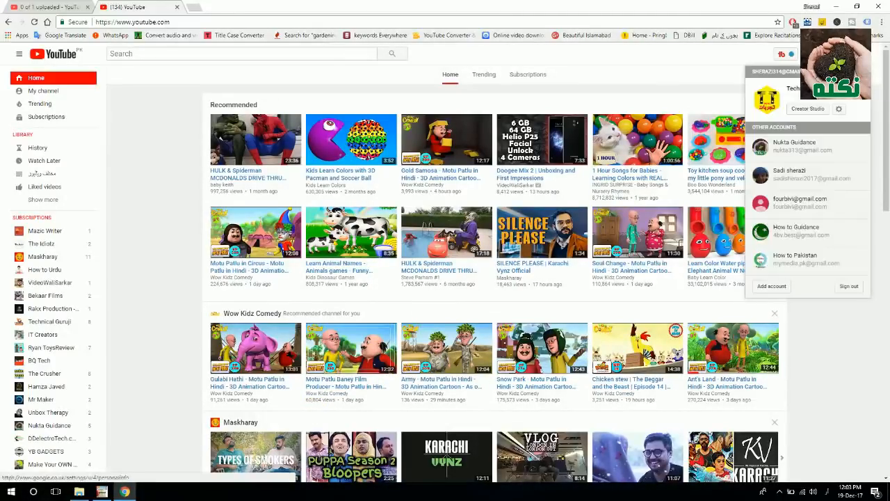
{"action": "left_click", "coordinate": [805, 111]}
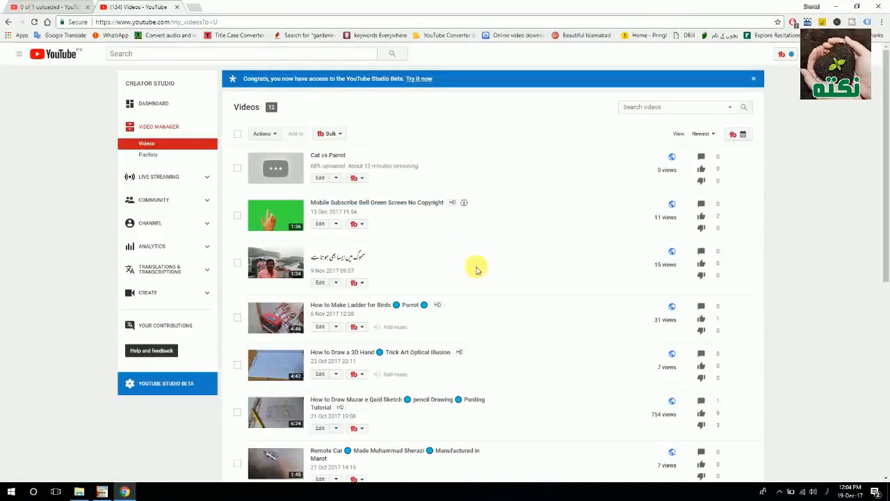
{"action": "scroll", "coordinate": [475, 267], "scroll_direction": "down", "scroll_amount": 2}
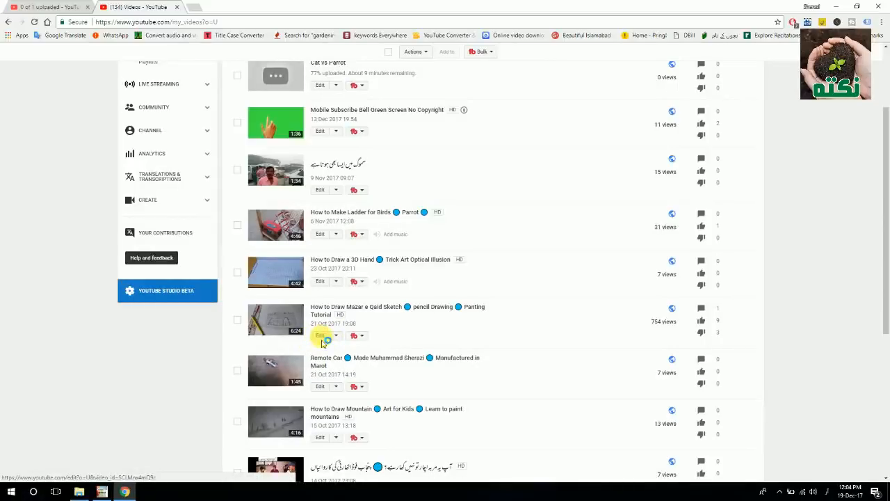
{"action": "left_click", "coordinate": [321, 336]}
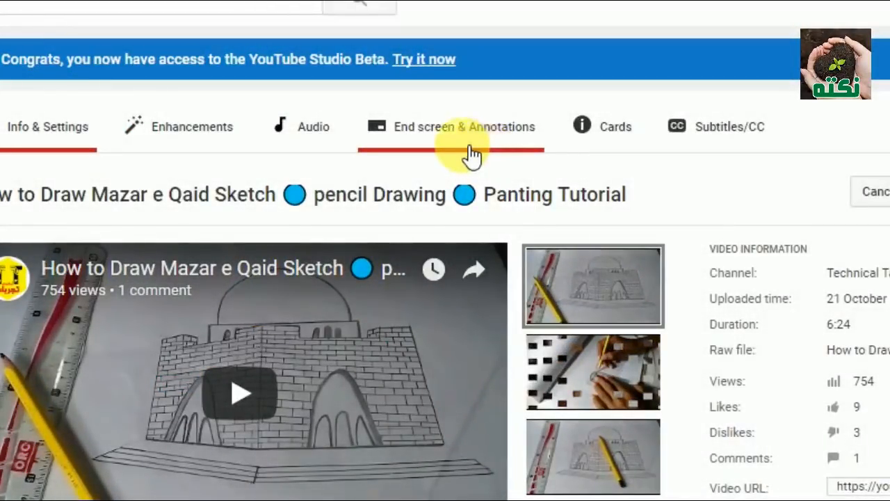
{"action": "left_click", "coordinate": [465, 131]}
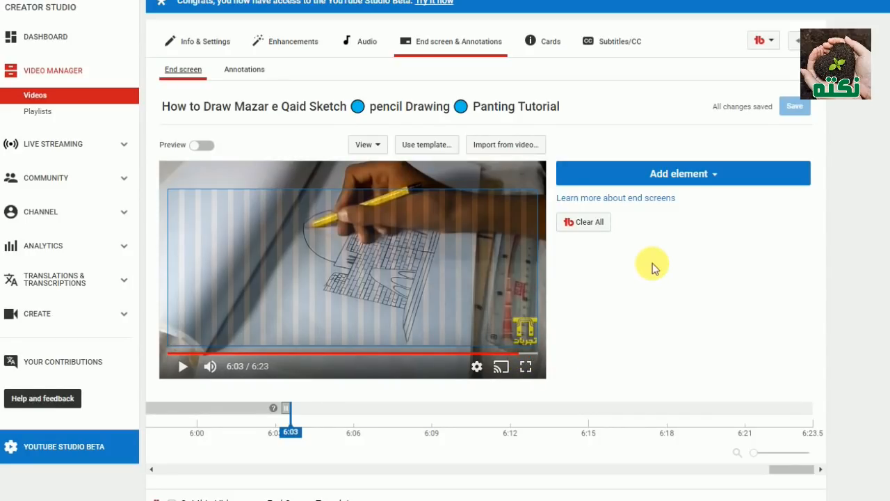
Step: Add a Video or Playlist end screen element that features the most recent upload
{"action": "left_click", "coordinate": [704, 179]}
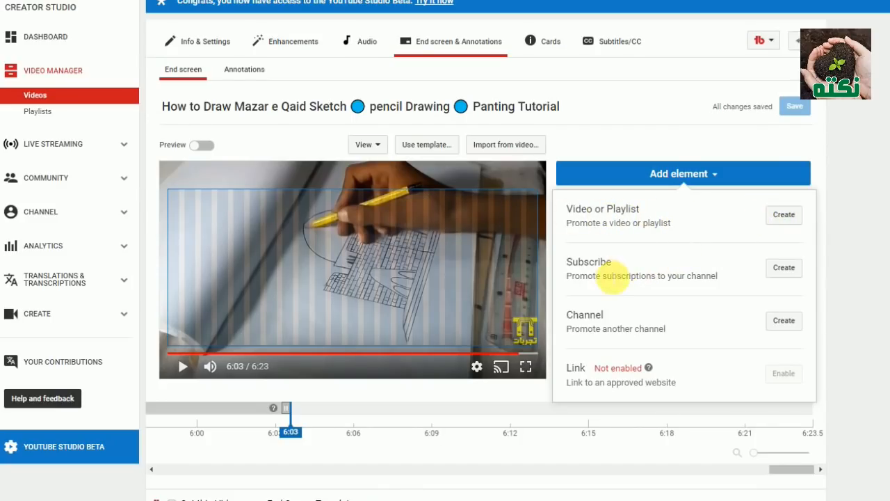
{"action": "left_click", "coordinate": [784, 216]}
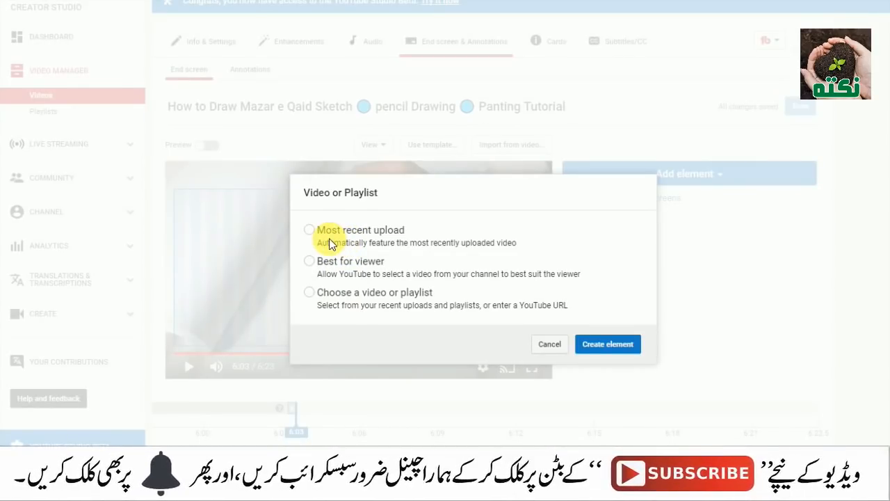
{"action": "left_click", "coordinate": [404, 244]}
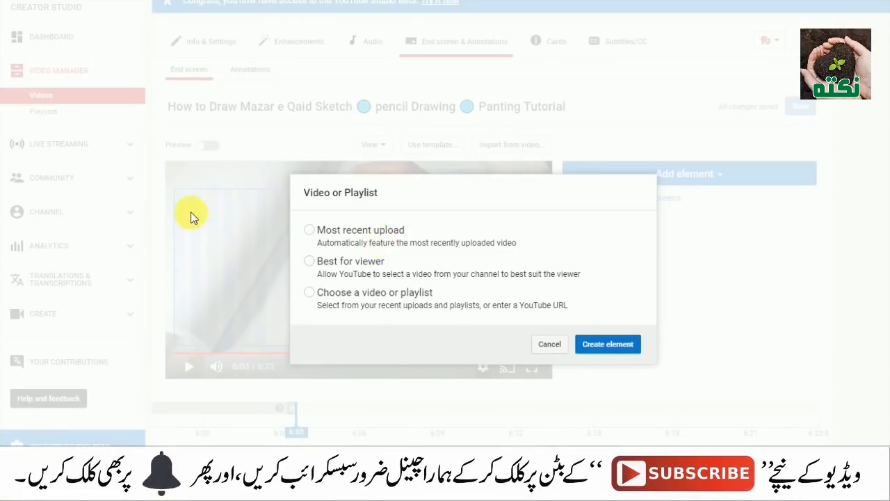
{"action": "left_click", "coordinate": [309, 230]}
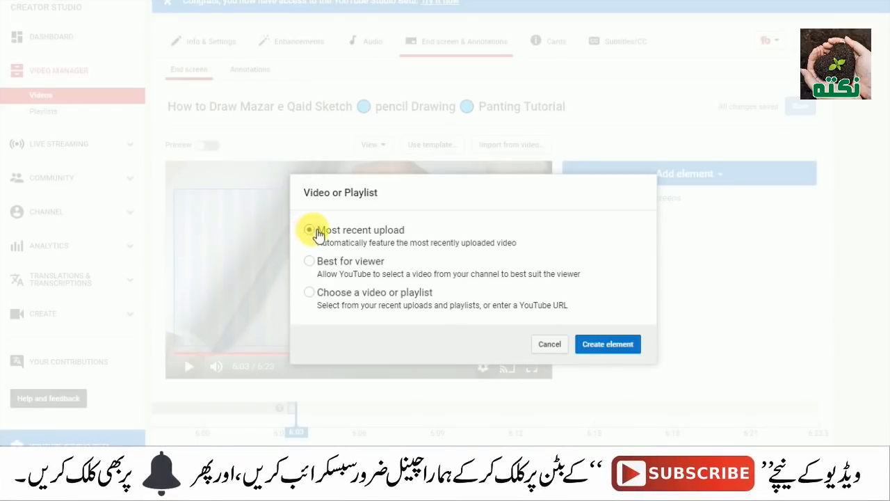
{"action": "left_click", "coordinate": [612, 347]}
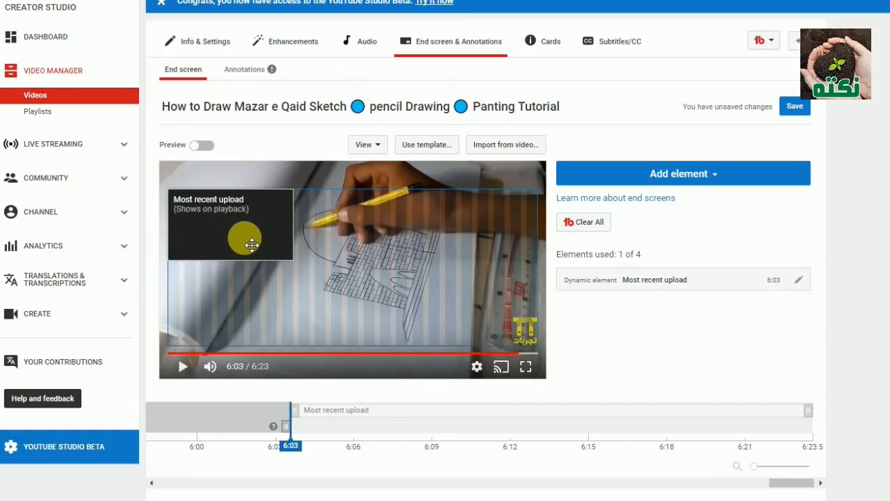
Step: Add a "Best for viewer" video element and place it in the upper-right corner of the video frame
{"action": "left_click", "coordinate": [699, 174]}
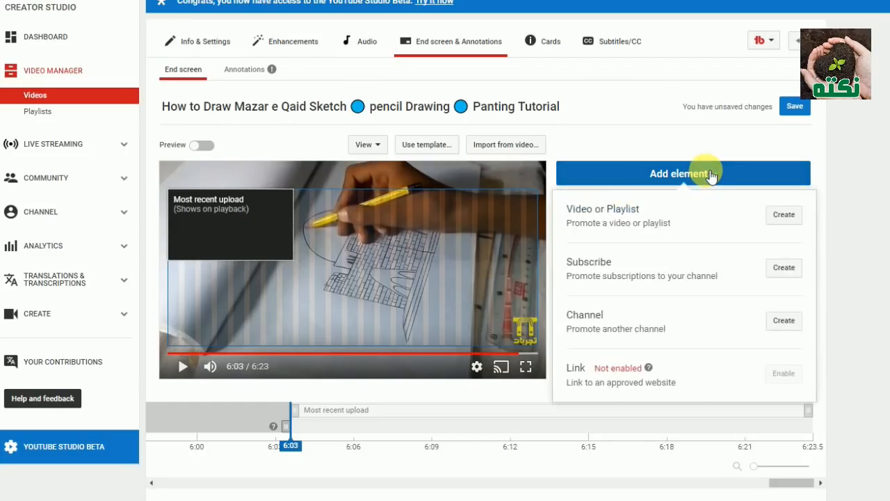
{"action": "left_click", "coordinate": [784, 215]}
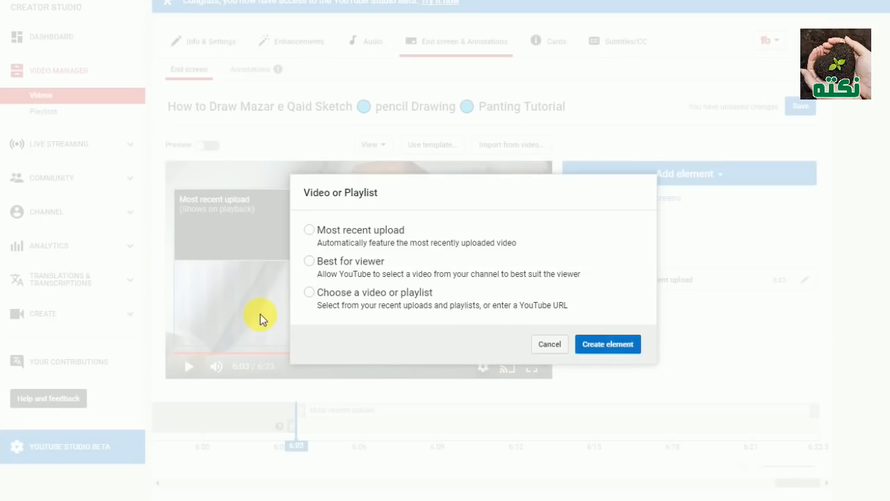
{"action": "left_click", "coordinate": [329, 261]}
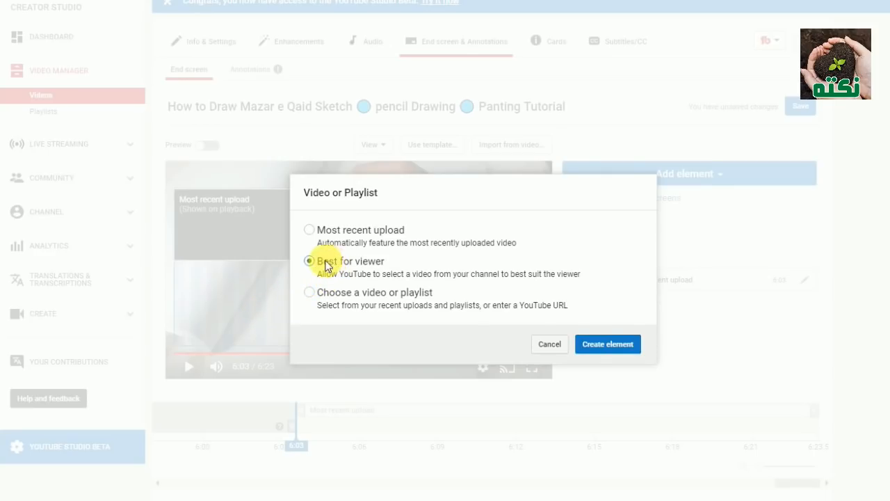
{"action": "left_click", "coordinate": [603, 345]}
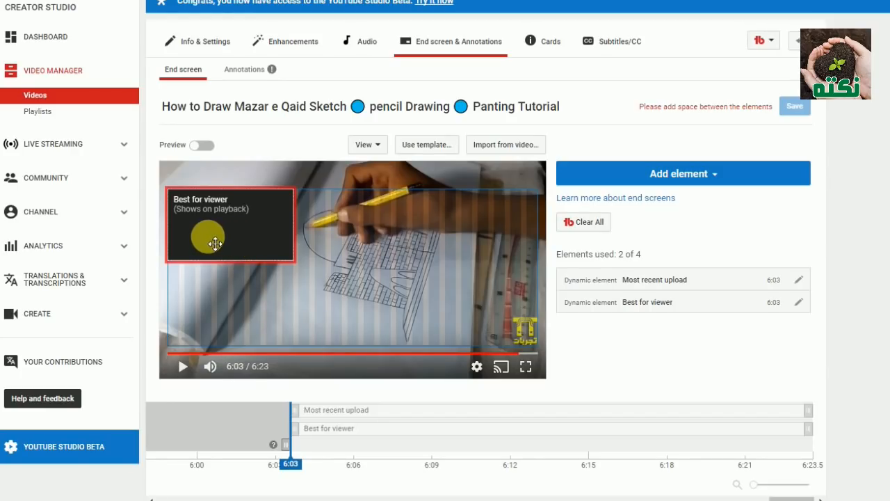
{"action": "left_click_drag", "start_coordinate": [215, 243], "coordinate": [467, 240]}
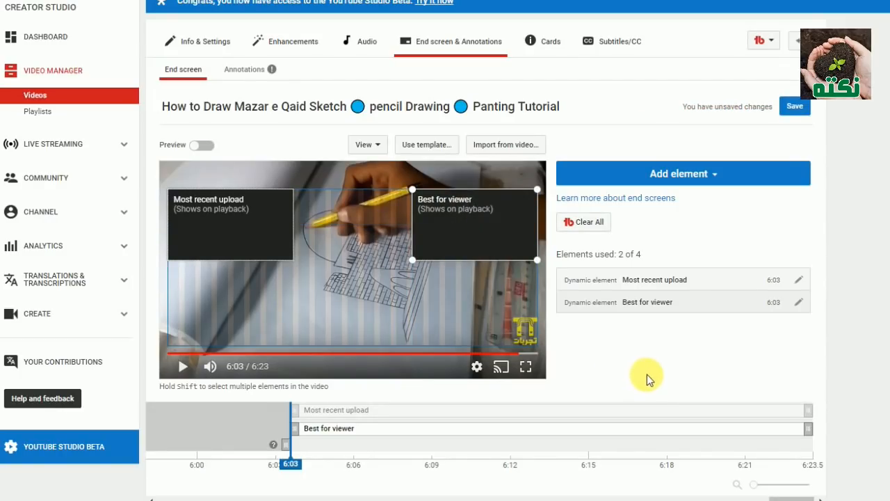
Step: Add an end screen element for a chosen video, picking the upload "How to Draw Mountain"
{"action": "left_click", "coordinate": [725, 177]}
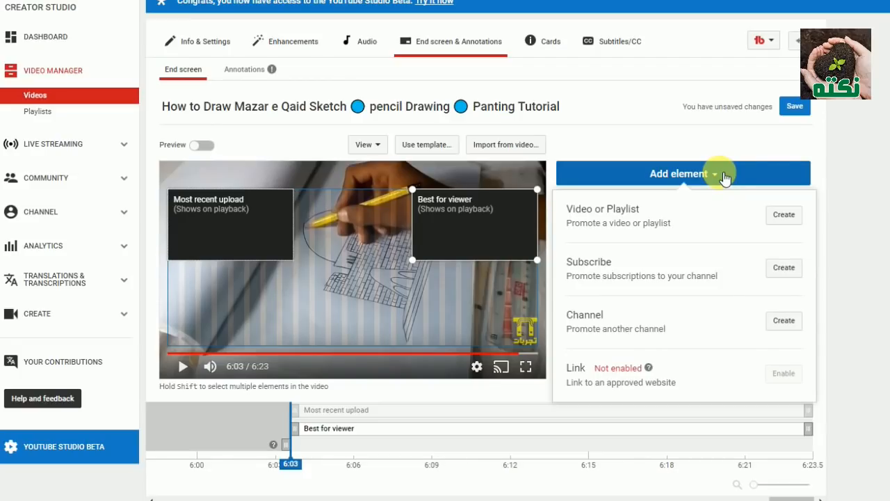
{"action": "left_click", "coordinate": [785, 215]}
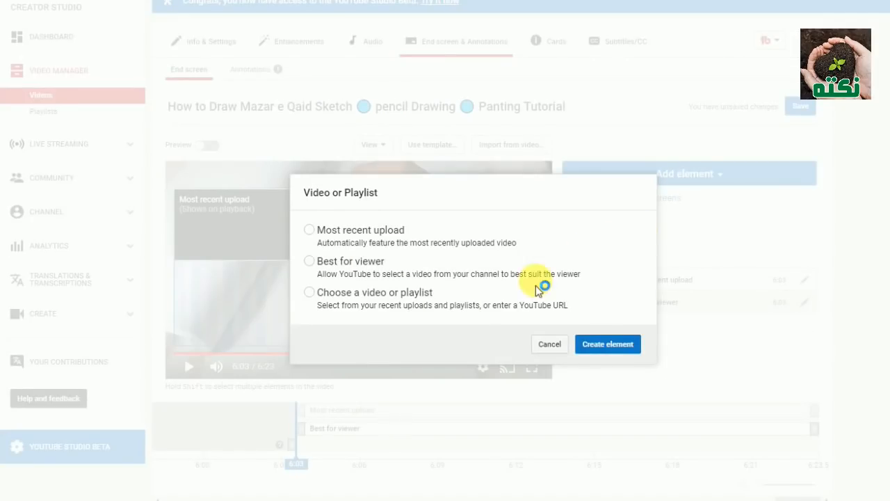
{"action": "left_click", "coordinate": [335, 297]}
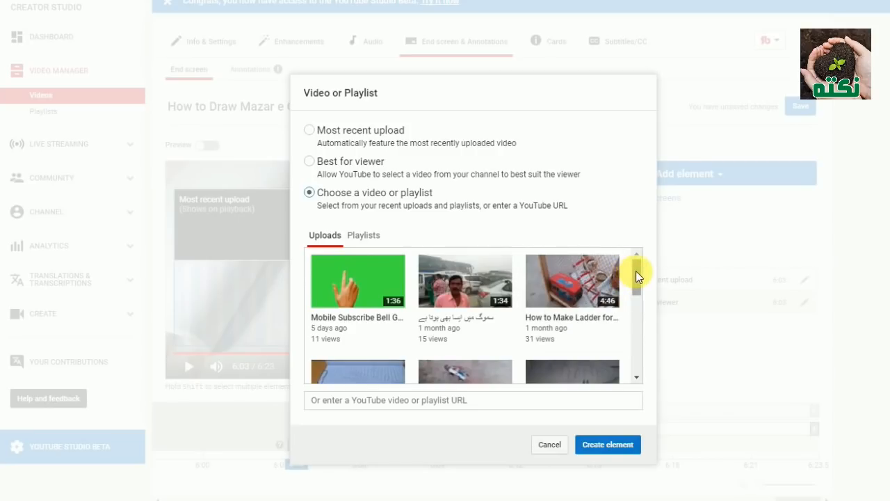
{"action": "mouse_move", "coordinate": [636, 270]}
{"action": "left_mouse_down"}
{"action": "mouse_move", "coordinate": [635, 386]}
{"action": "mouse_move", "coordinate": [644, 268]}
{"action": "left_mouse_up"}
{"action": "left_click", "coordinate": [381, 285]}
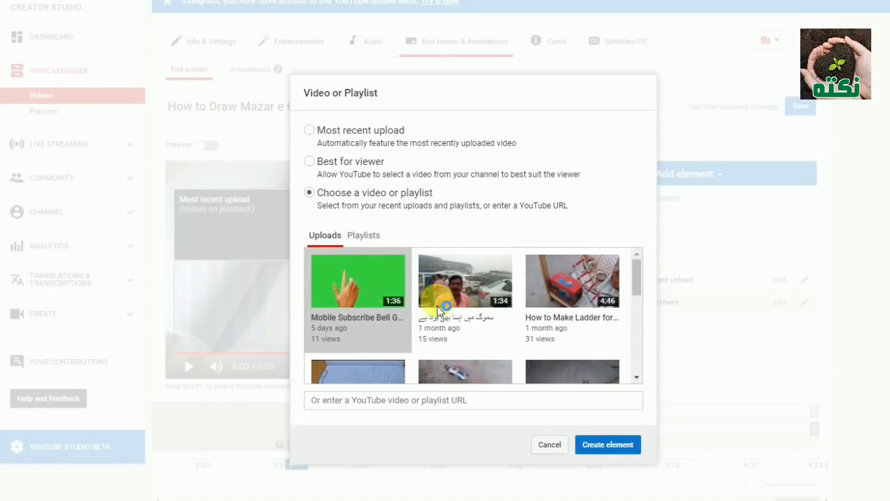
{"action": "scroll", "coordinate": [547, 363], "scroll_direction": "down", "scroll_amount": 1}
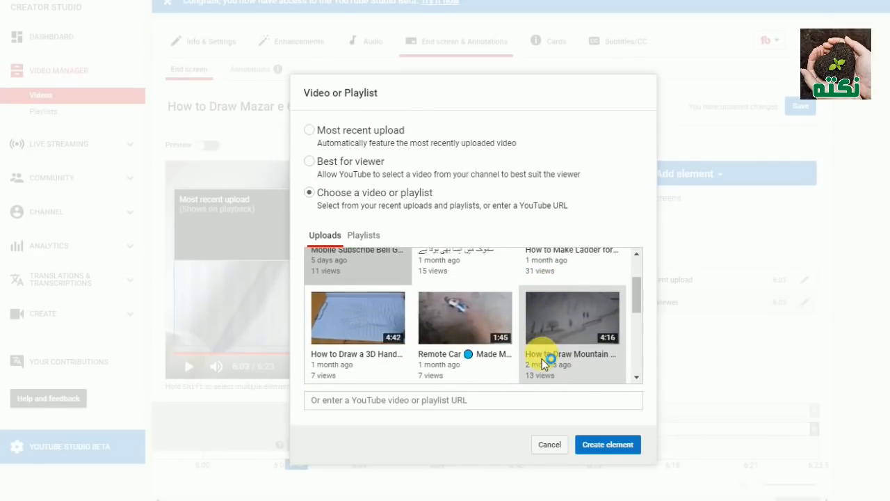
{"action": "left_click", "coordinate": [561, 315]}
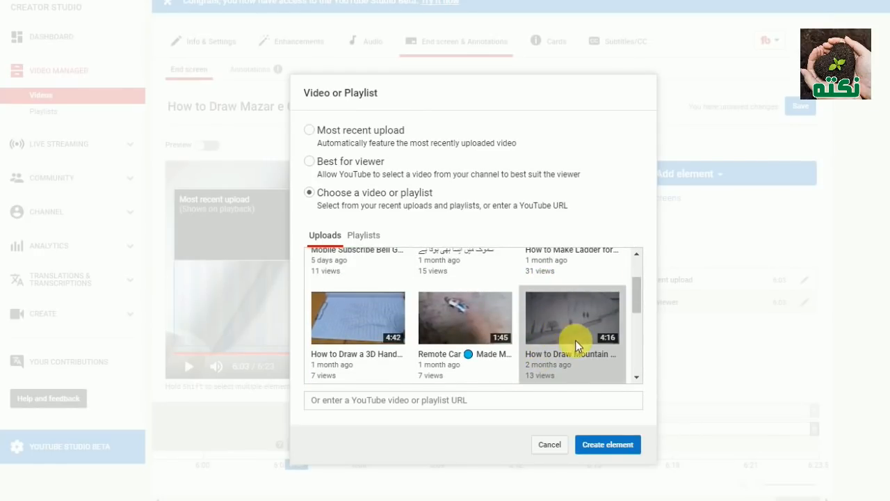
{"action": "left_click", "coordinate": [617, 448]}
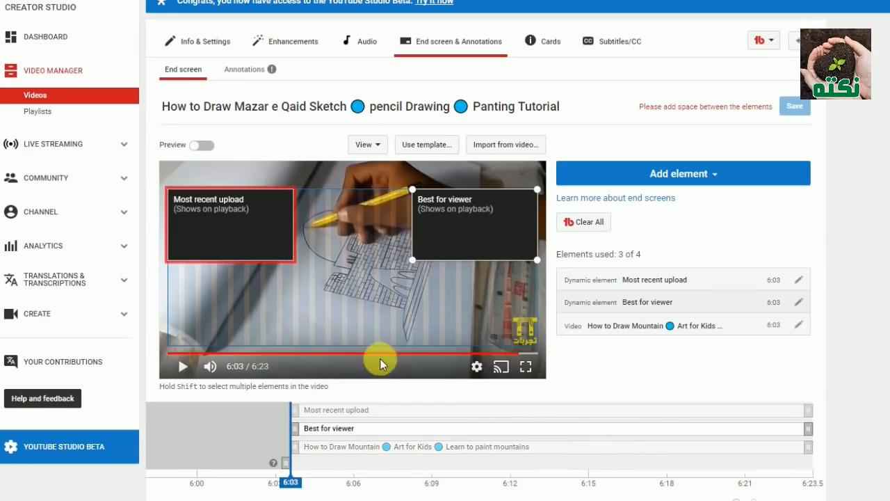
Step: Move the mountain video element off the most recent upload element, save, and reposition it in the lower-left corner of the video frame
{"action": "mouse_move", "coordinate": [247, 225]}
{"action": "left_mouse_down"}
{"action": "mouse_move", "coordinate": [242, 219]}
{"action": "mouse_move", "coordinate": [240, 304]}
{"action": "mouse_move", "coordinate": [471, 340]}
{"action": "mouse_move", "coordinate": [308, 323]}
{"action": "mouse_move", "coordinate": [243, 333]}
{"action": "mouse_move", "coordinate": [332, 309]}
{"action": "left_mouse_up"}
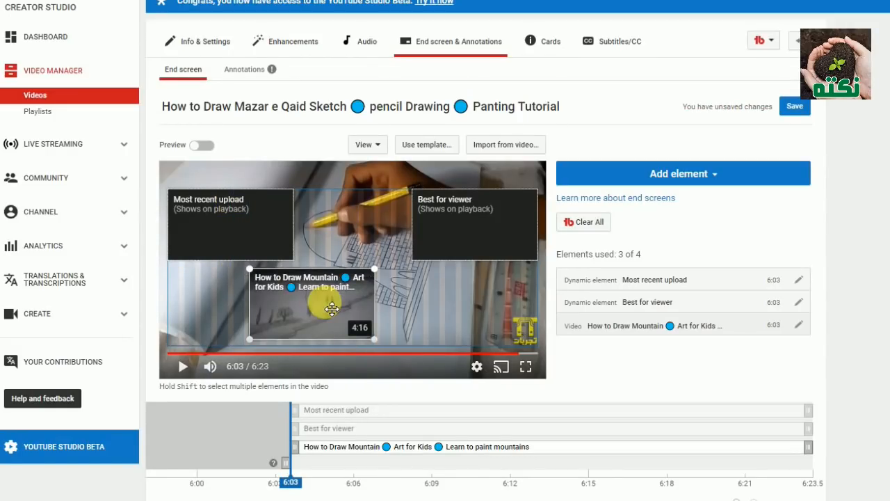
{"action": "left_click", "coordinate": [797, 108]}
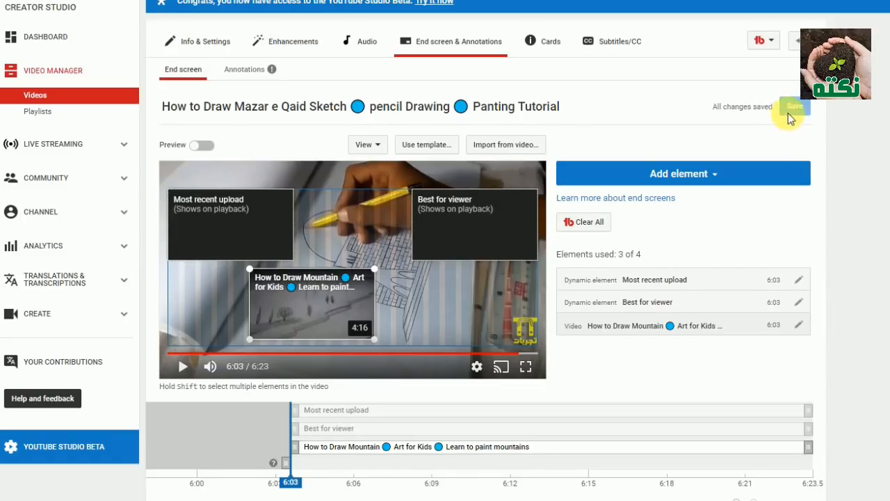
{"action": "left_click_drag", "start_coordinate": [311, 318], "coordinate": [231, 327]}
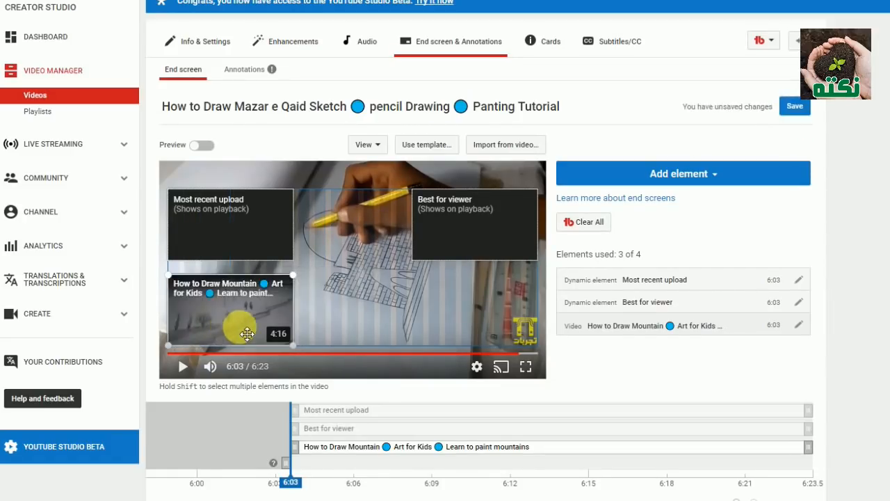
{"action": "left_click", "coordinate": [706, 175]}
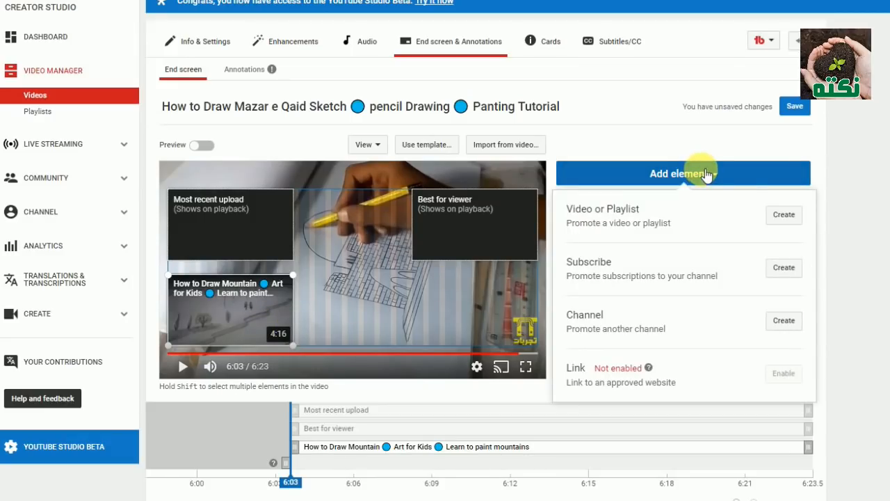
{"action": "left_click", "coordinate": [783, 220]}
{"action": "left_click", "coordinate": [401, 296]}
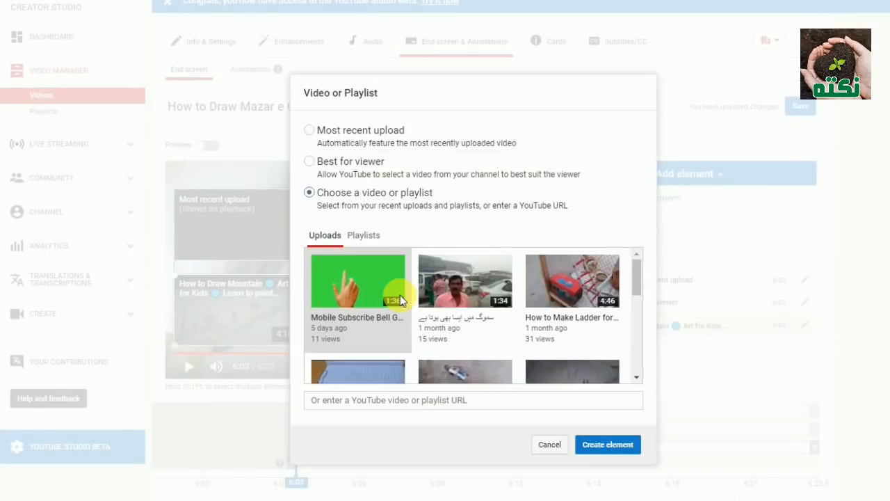
{"action": "left_click", "coordinate": [377, 239]}
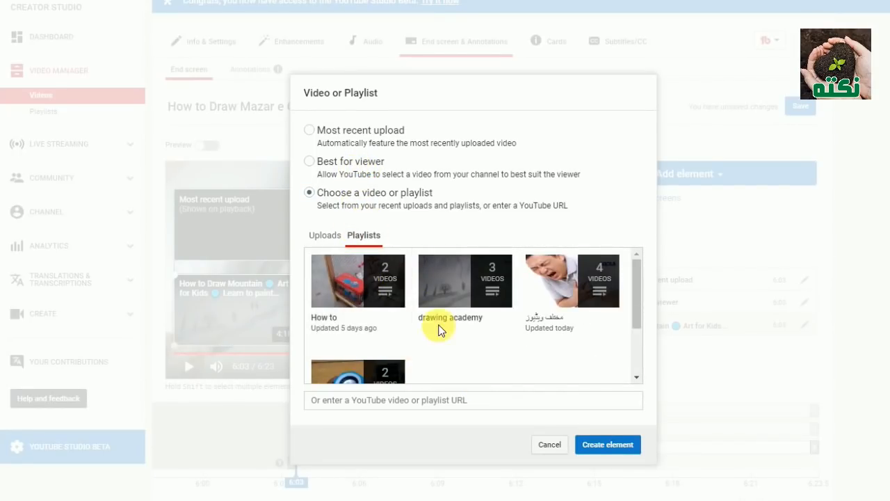
{"action": "left_click", "coordinate": [327, 238]}
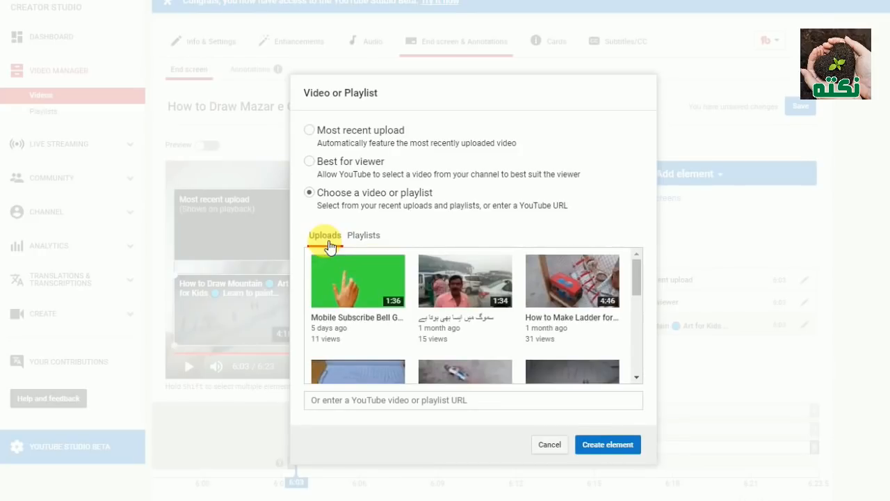
{"action": "left_click", "coordinate": [549, 445]}
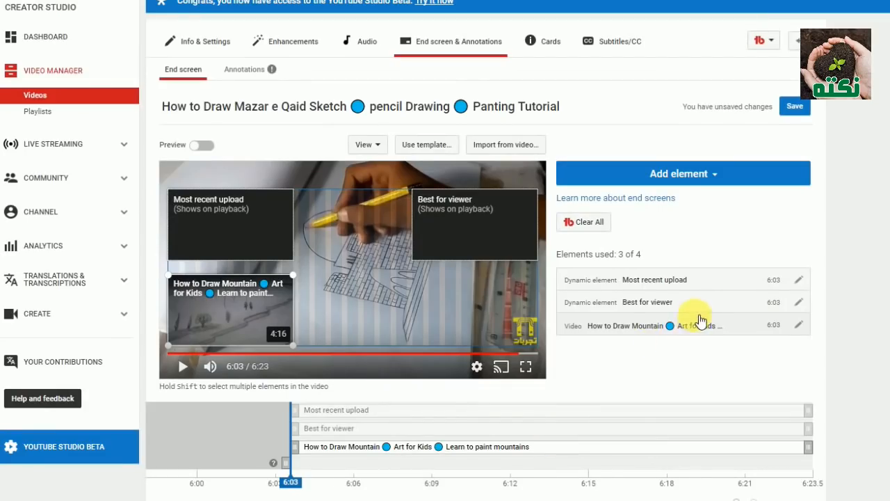
Step: Add a Subscribe element in the lower-right corner of the video frame and save the end screen
{"action": "left_click", "coordinate": [702, 177]}
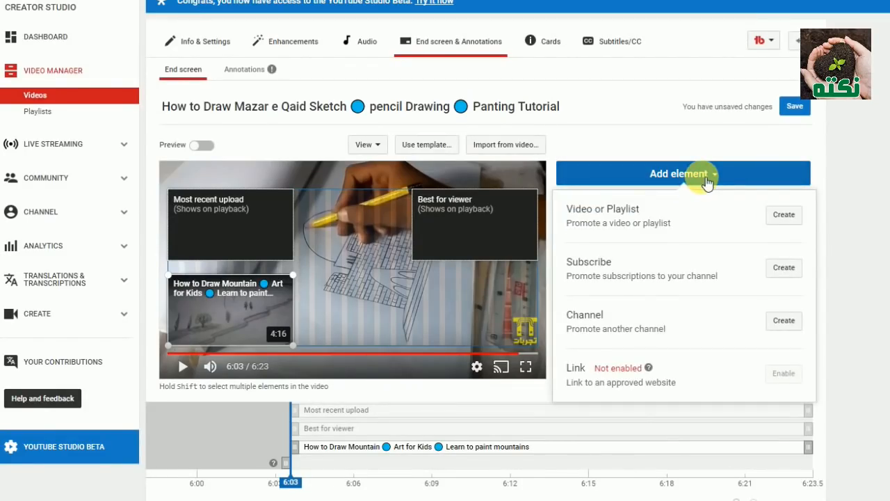
{"action": "left_click", "coordinate": [785, 272]}
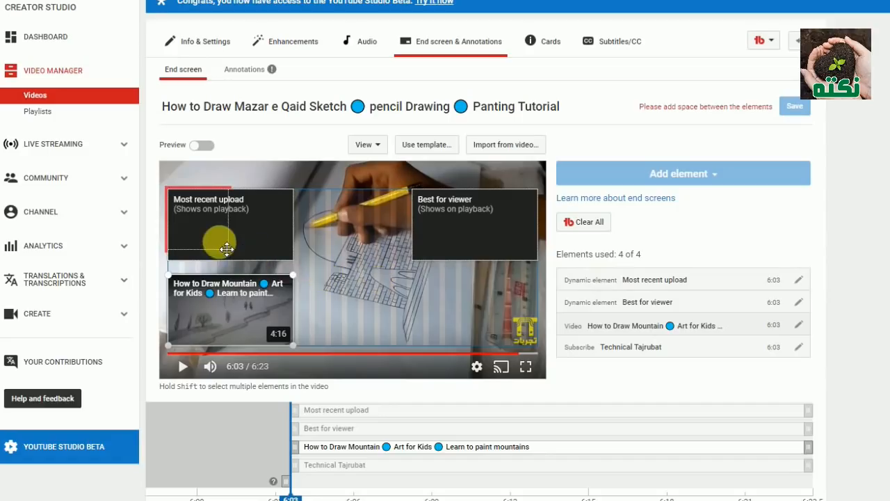
{"action": "left_click_drag", "start_coordinate": [188, 216], "coordinate": [508, 336]}
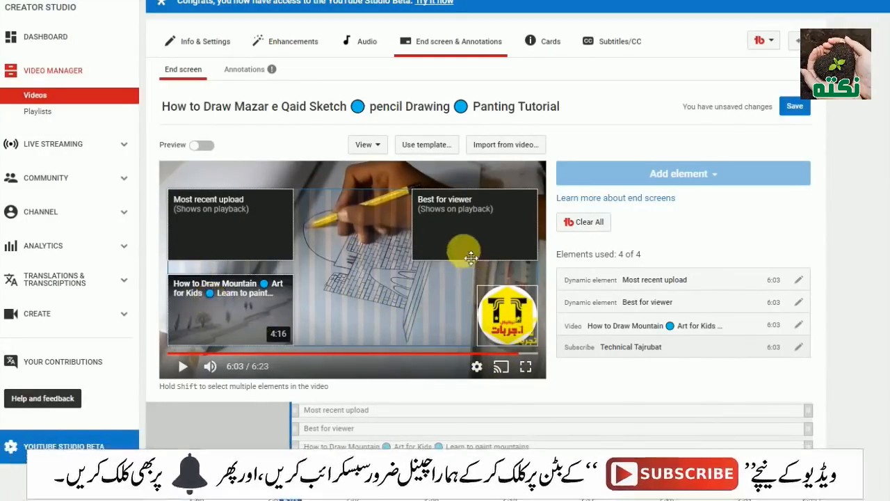
{"action": "left_click", "coordinate": [798, 111]}
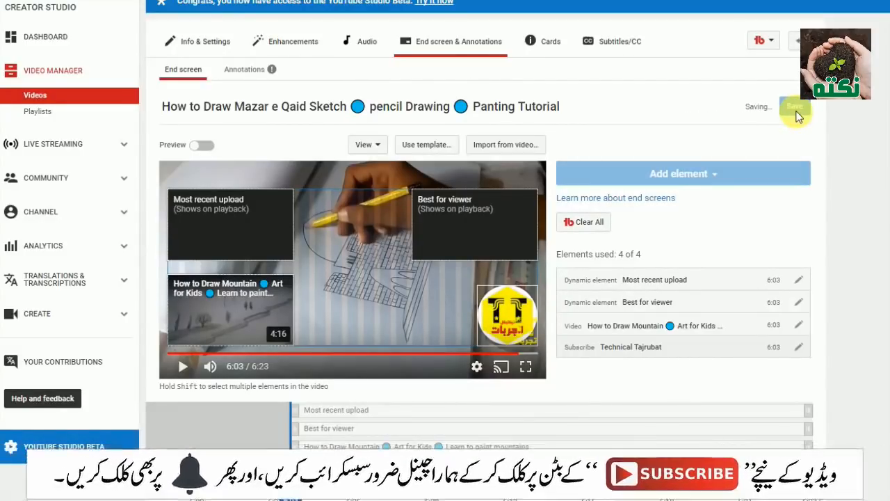